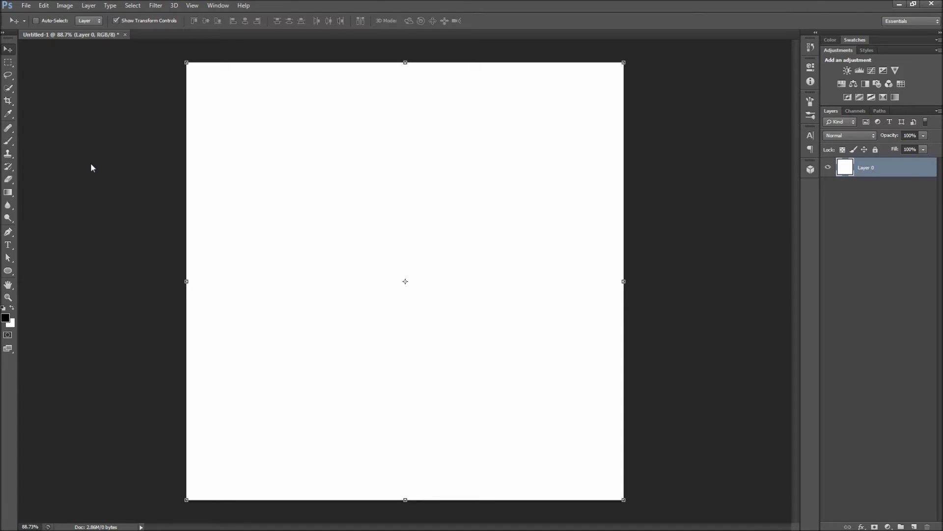
Draw a black circle about 355 px wide and name its shape layer photoshop_css
key(u)
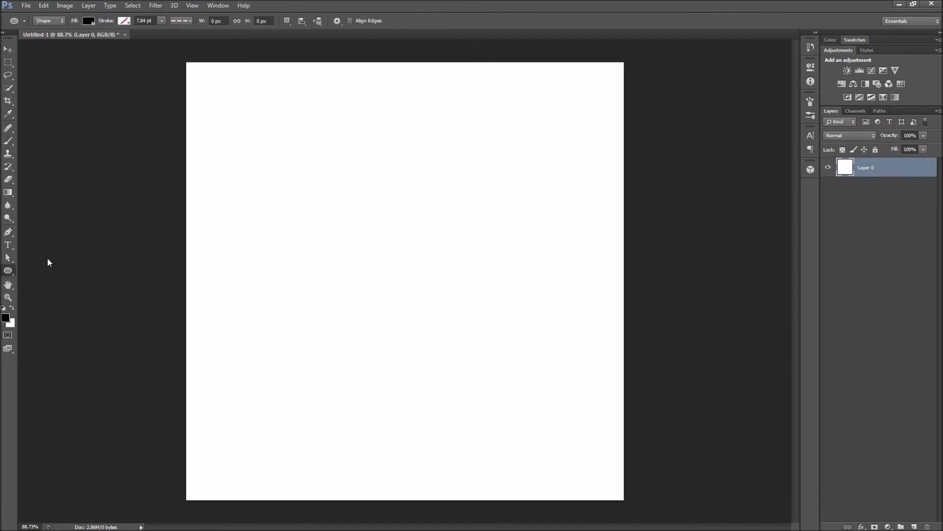
mouse_move(279, 164)
mouse_down()
mouse_move(505, 364)
mouse_move(499, 349)
mouse_up()
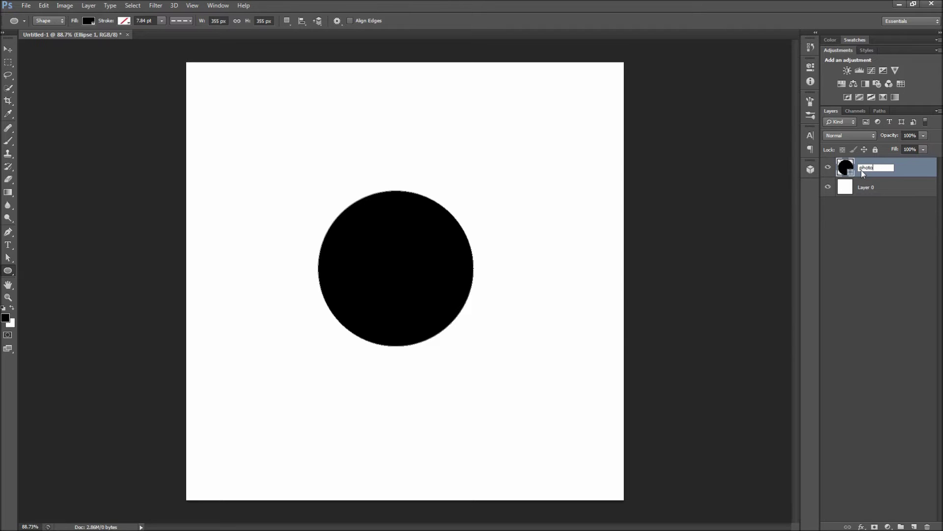
text(op_css)
click(857, 221)
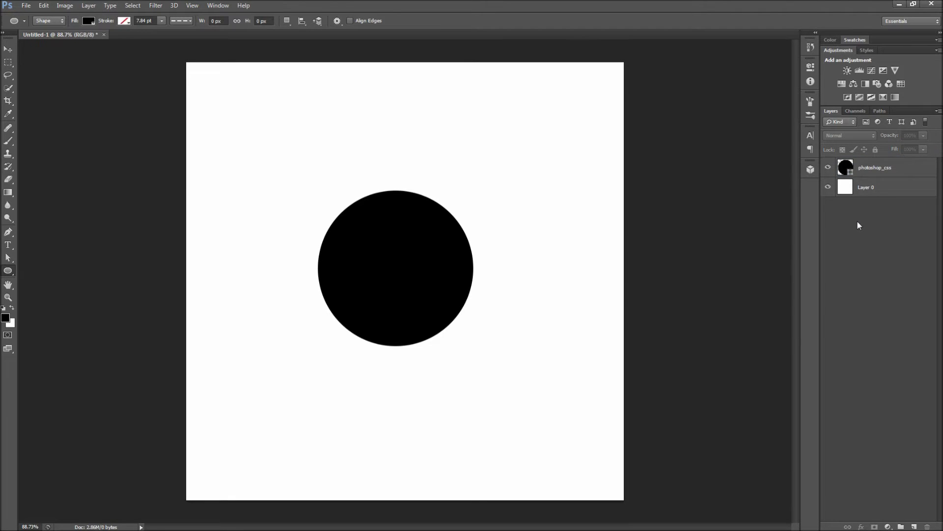
Apply a linear Gradient Overlay from light grey #cbcbcb to white at 90° to the circle
double_click(909, 169)
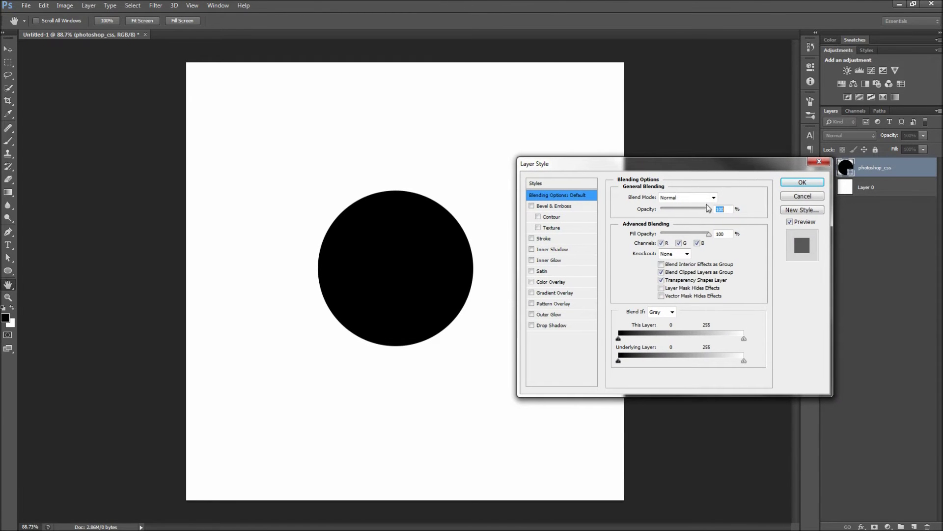
click(532, 293)
click(549, 295)
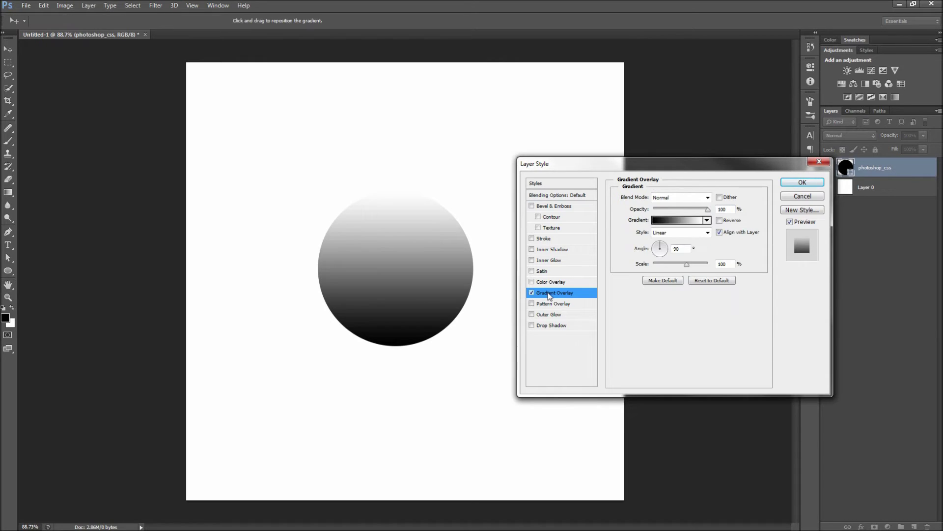
click(676, 220)
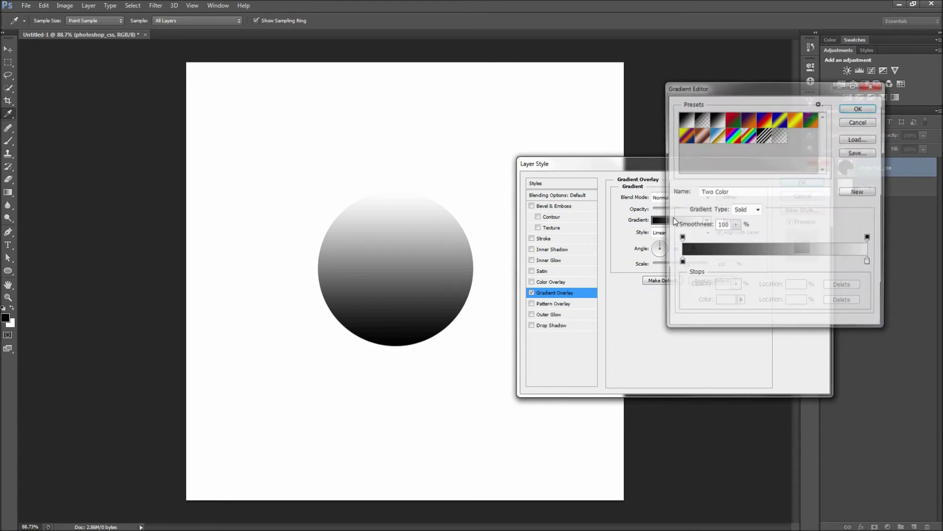
double_click(681, 262)
drag(477, 333, 429, 342)
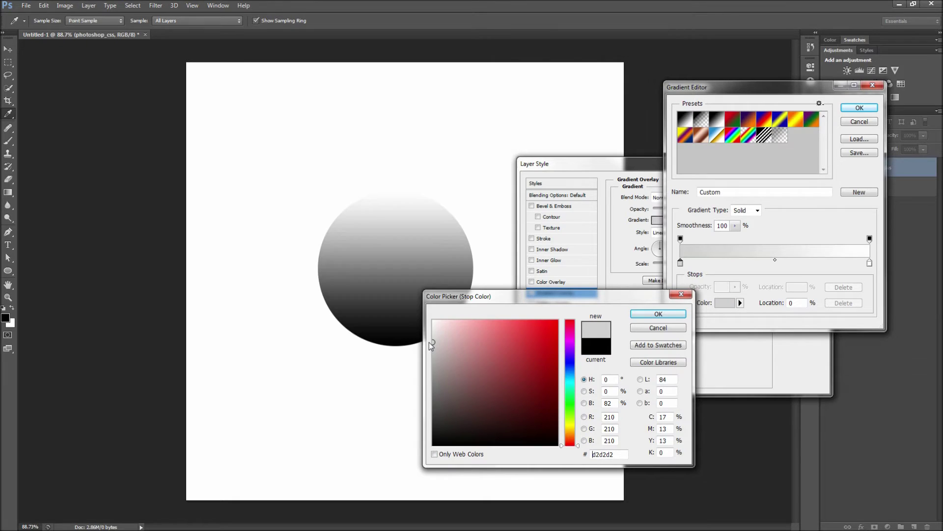
click(667, 316)
click(859, 107)
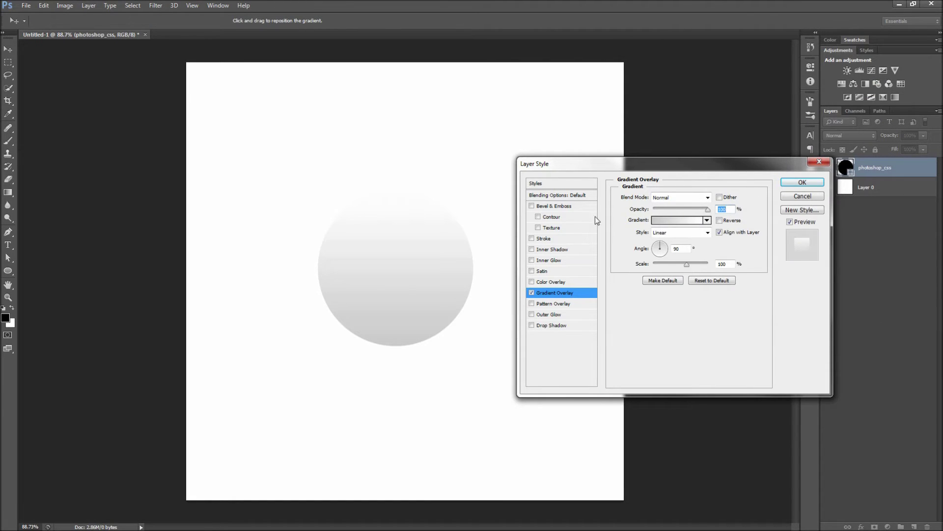
Add a 10 px blue stroke to the circle
click(532, 238)
click(544, 238)
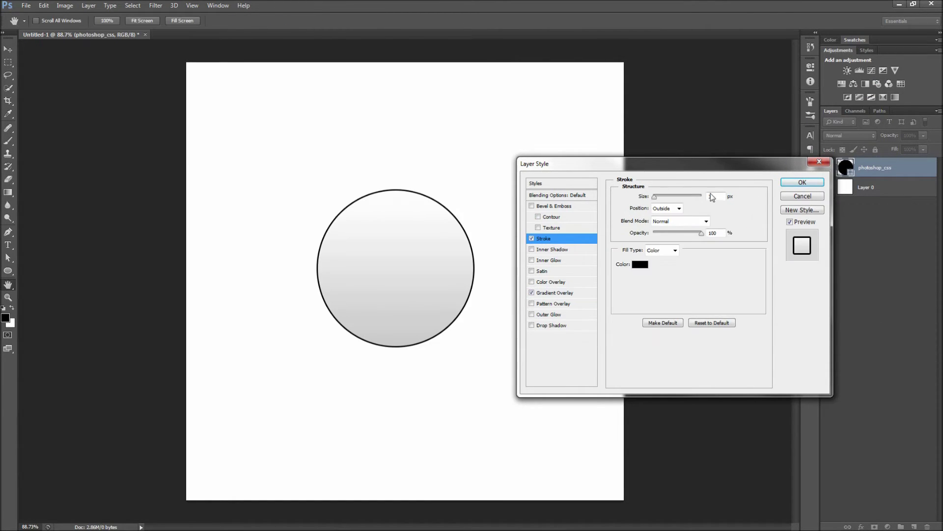
double_click(715, 195)
text(10)
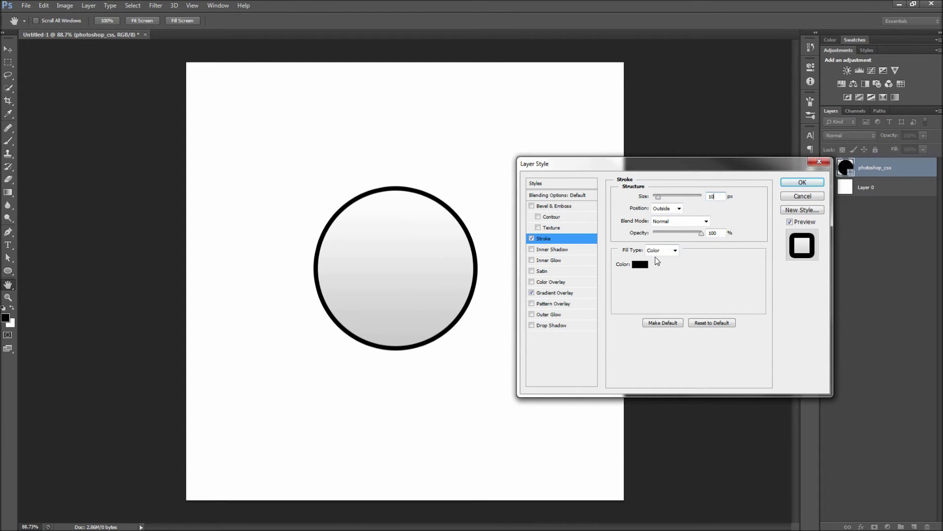
click(640, 265)
mouse_move(570, 353)
mouse_down()
mouse_move(570, 380)
mouse_move(570, 372)
mouse_up()
click(498, 330)
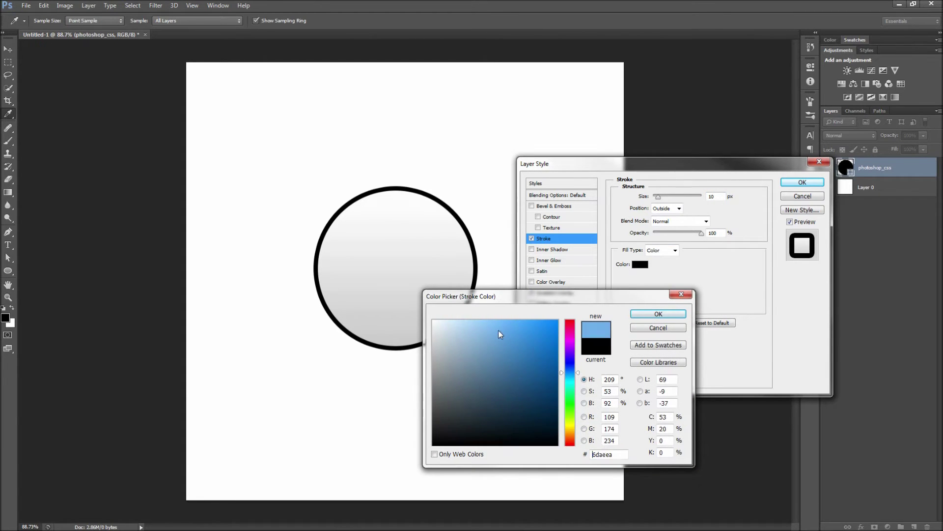
drag(498, 330, 509, 338)
click(659, 314)
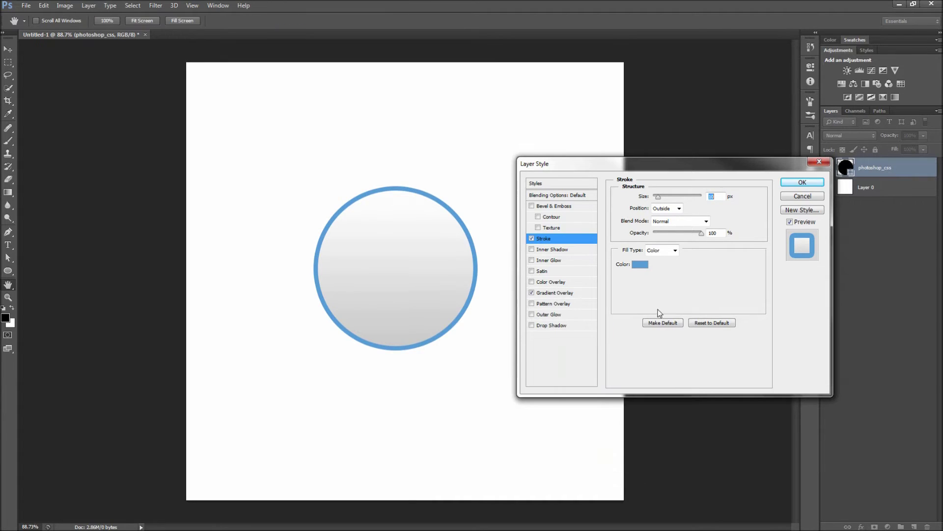
Add a drop shadow with 50% opacity and distance, spread and size of 15, then apply the styles
click(531, 326)
click(551, 325)
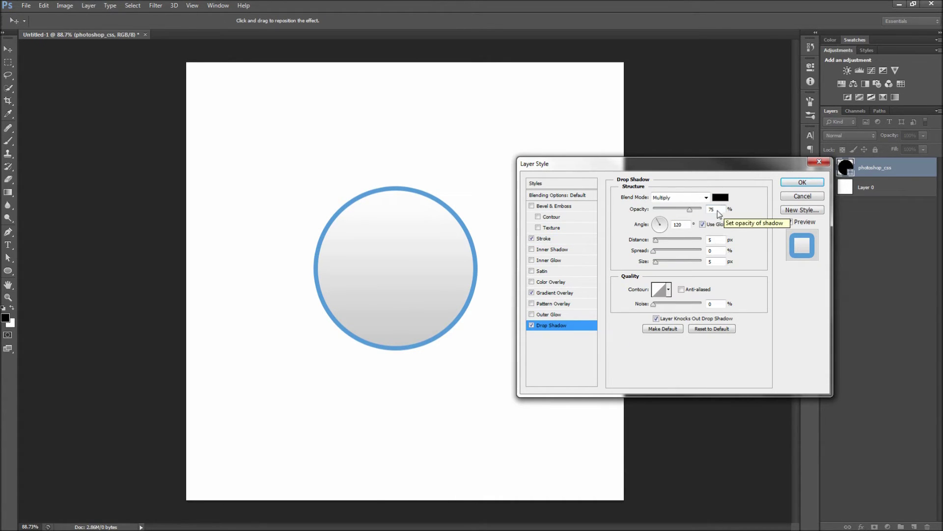
click(676, 210)
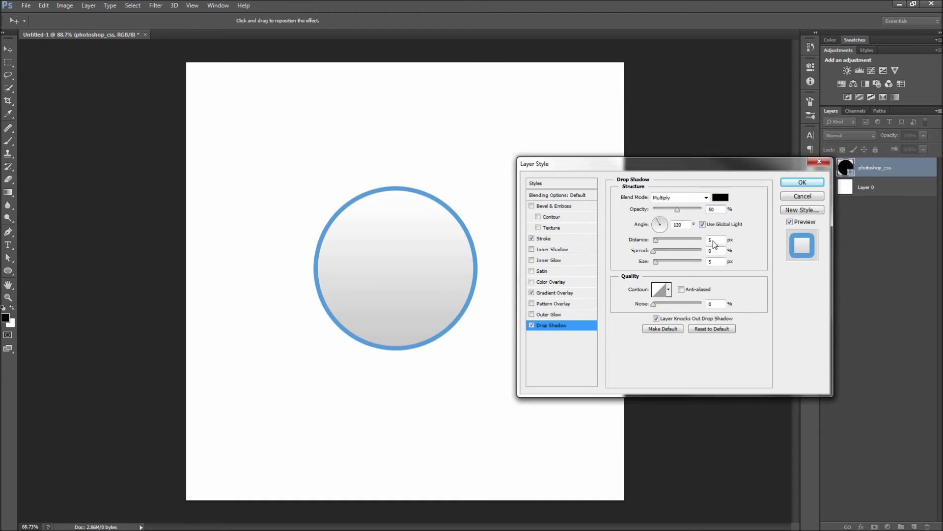
double_click(713, 240)
text(15)
key(Tab)
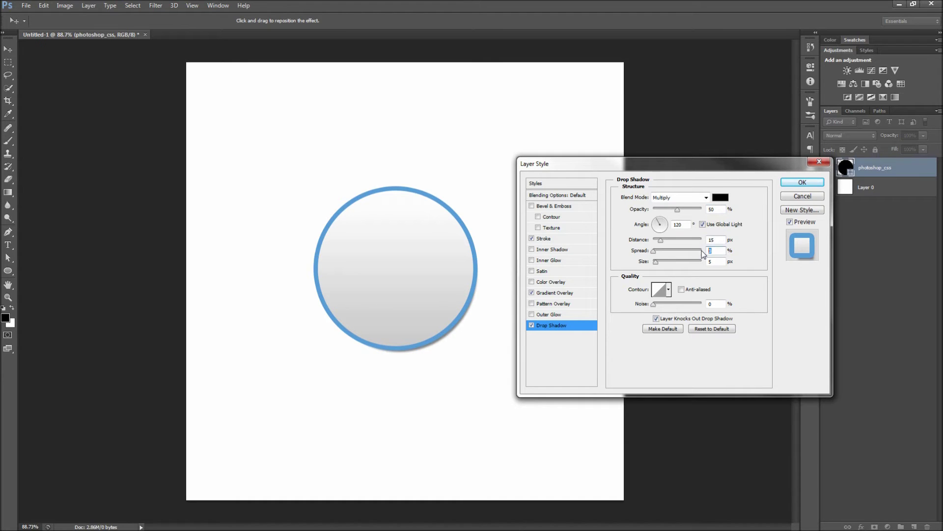
text(15)
double_click(711, 261)
text(15)
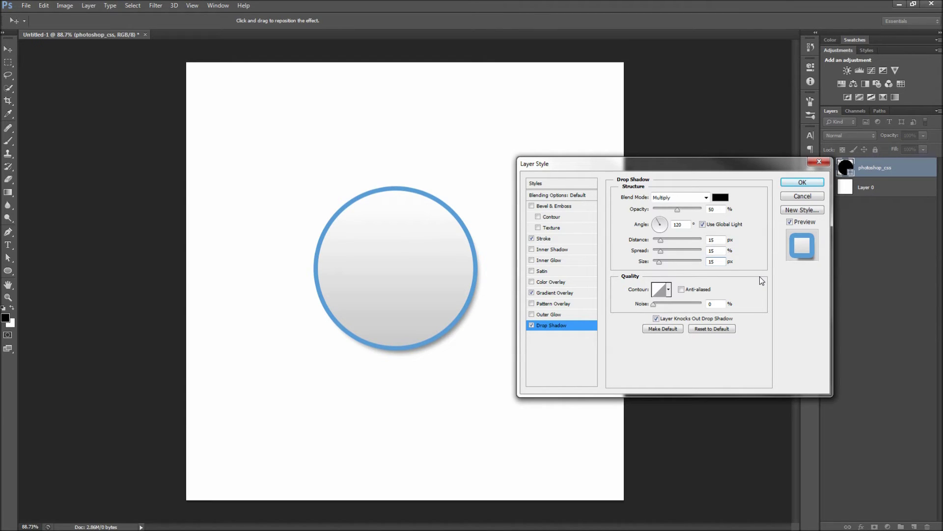
click(801, 184)
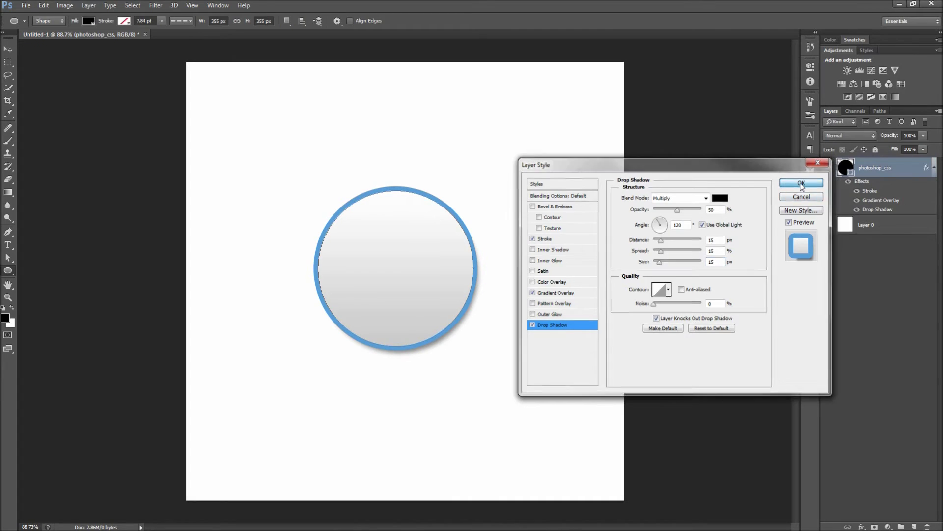
click(866, 281)
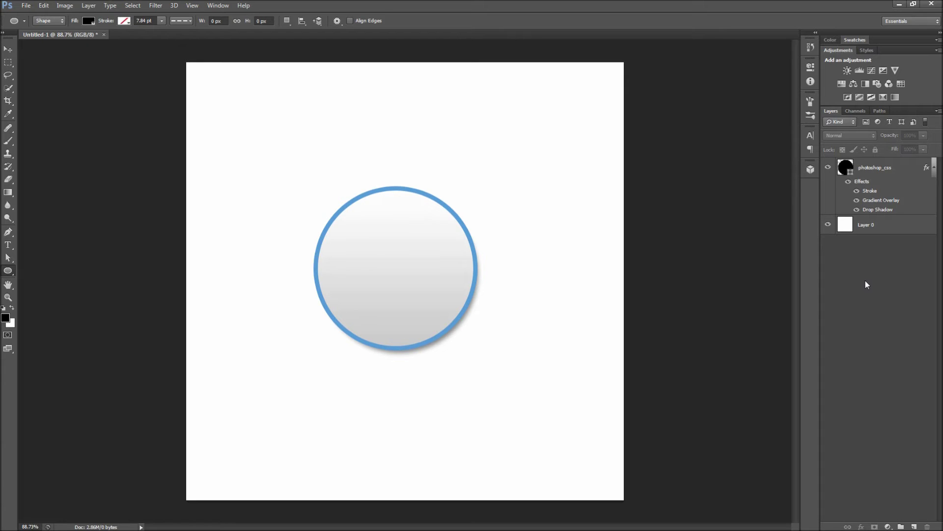
Copy the photoshop_css layer's stroke, gradient and shadow styling as CSS from the Layers panel
key(v)
click(870, 168)
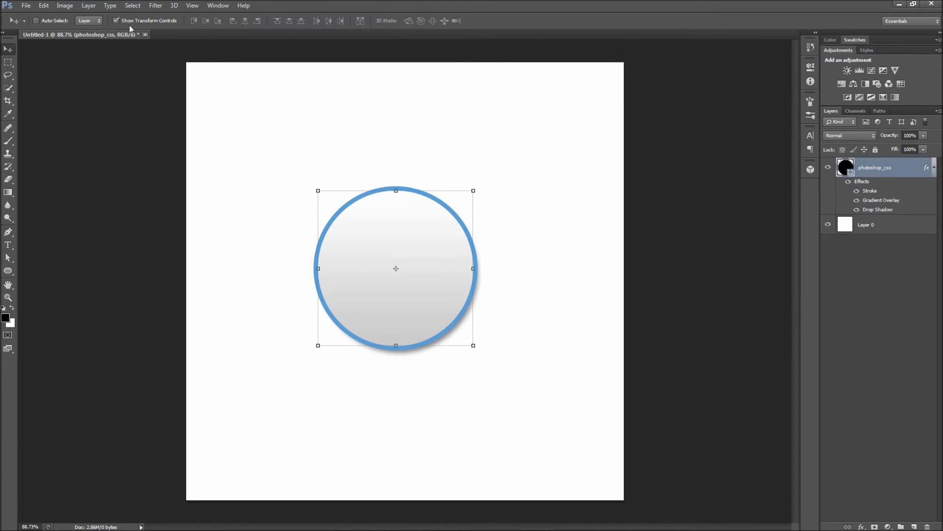
click(87, 7)
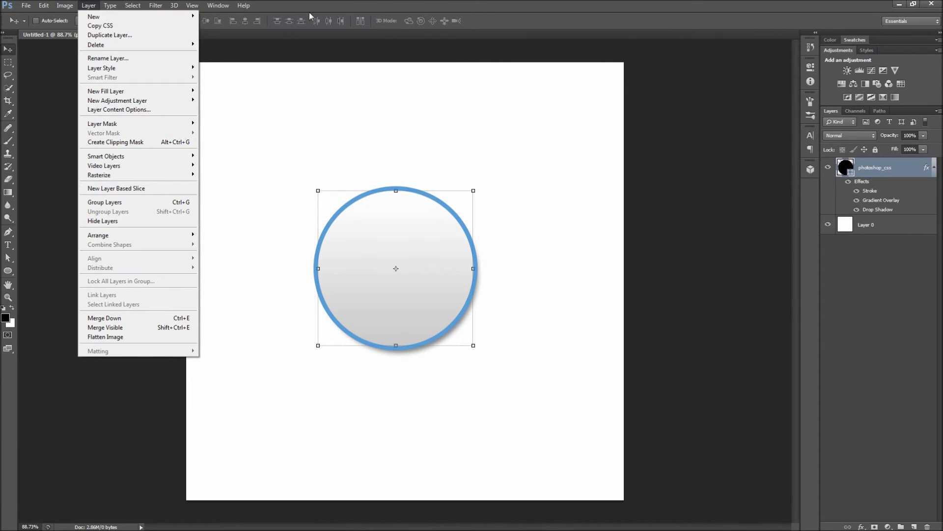
click(325, 14)
right_click(874, 170)
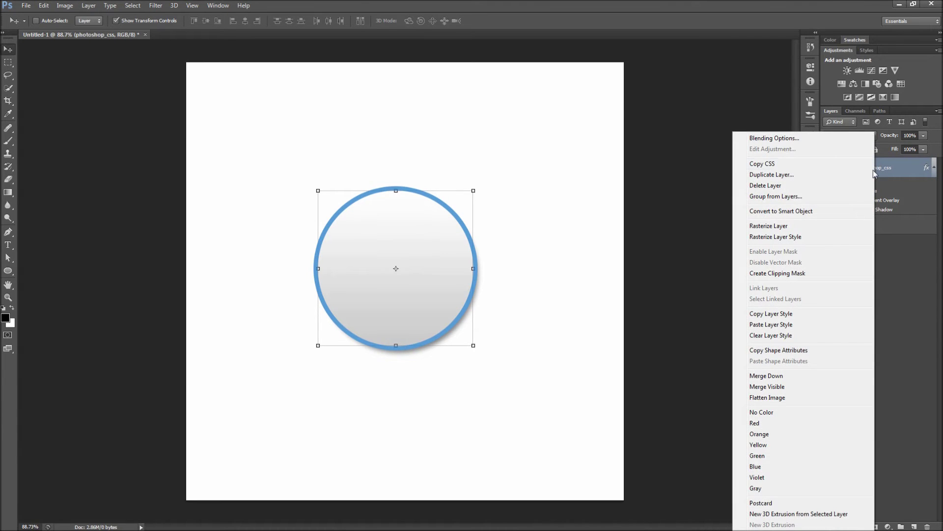
click(813, 165)
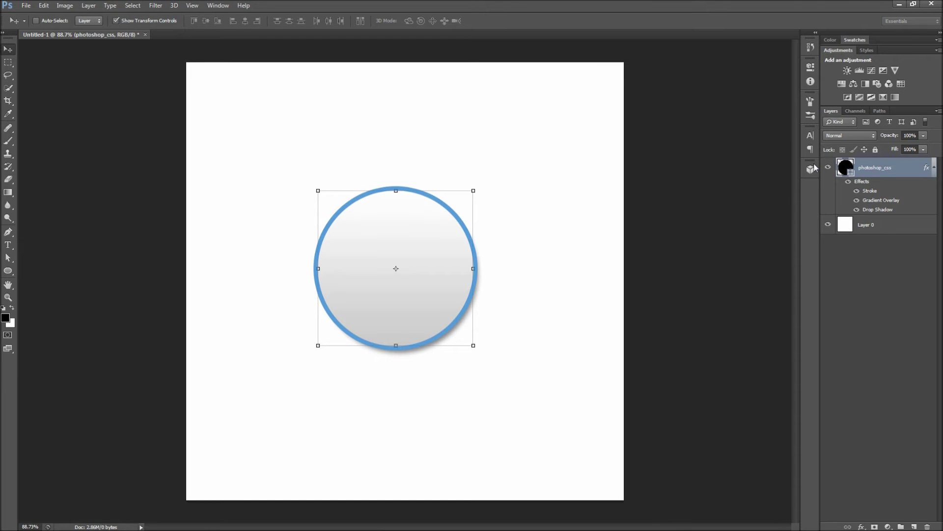
In Dreamweaver, check the photoshop_css div line in index.html and open style.css
key(alt+Tab)
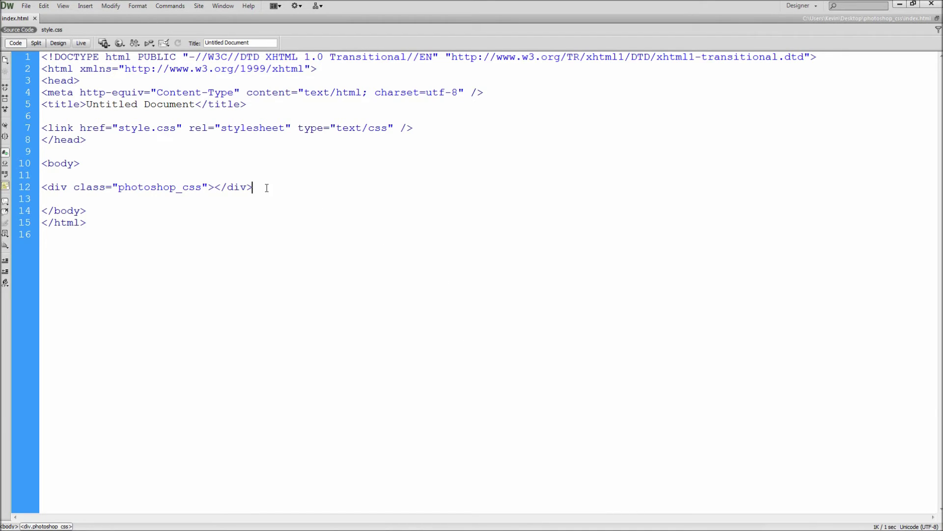
drag(265, 188, 24, 192)
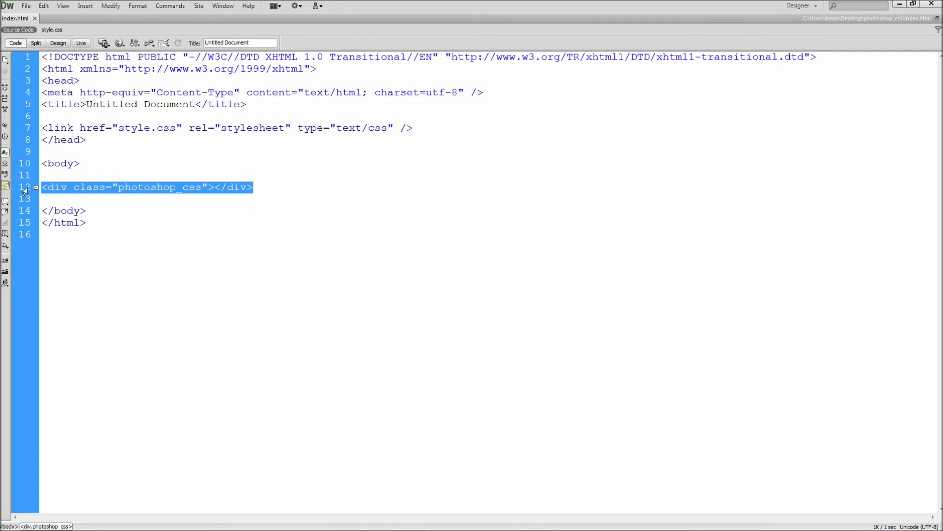
click(50, 201)
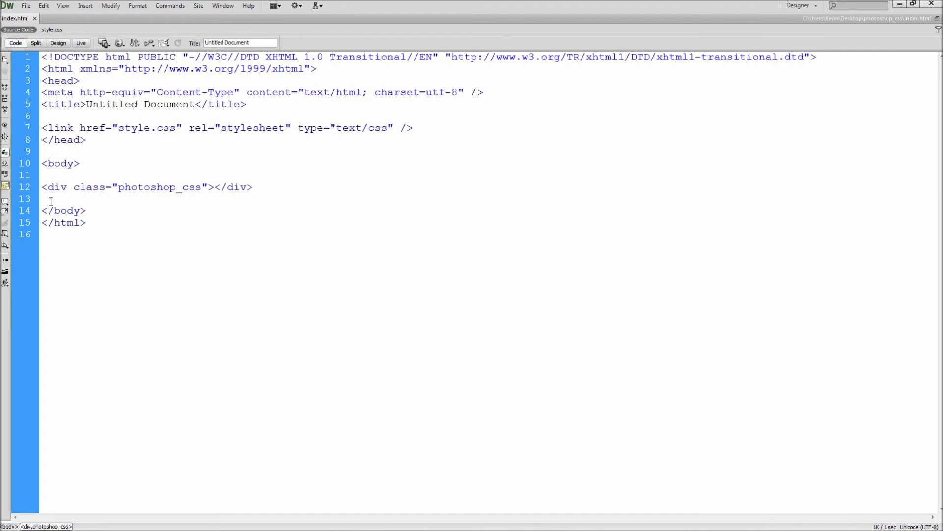
click(52, 31)
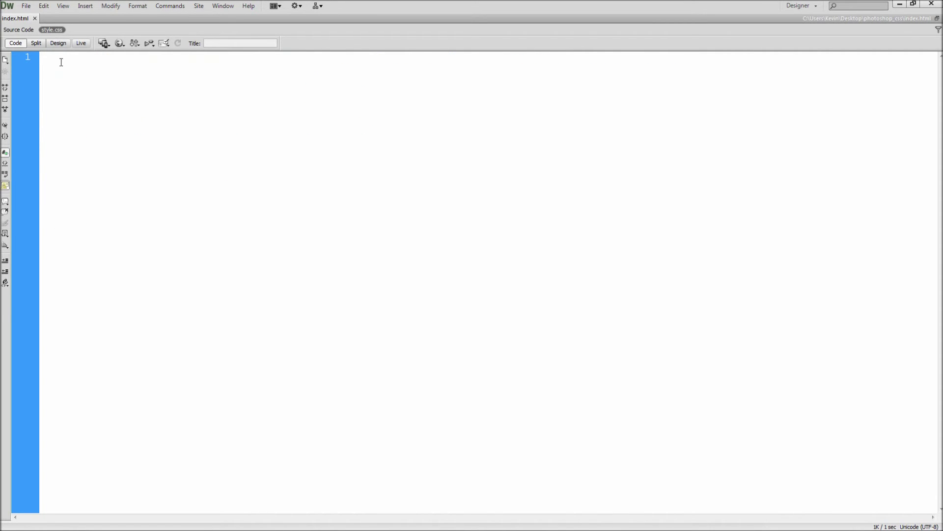
Paste the .photoshop_css rule into style.css and delete its position, left and top lines
key(ctrl+v)
drag(47, 59, 129, 58)
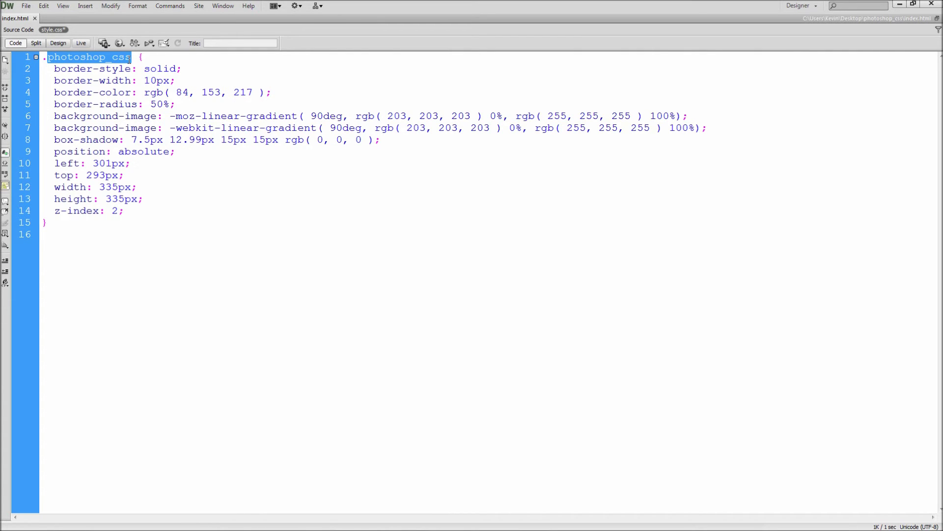
click(137, 58)
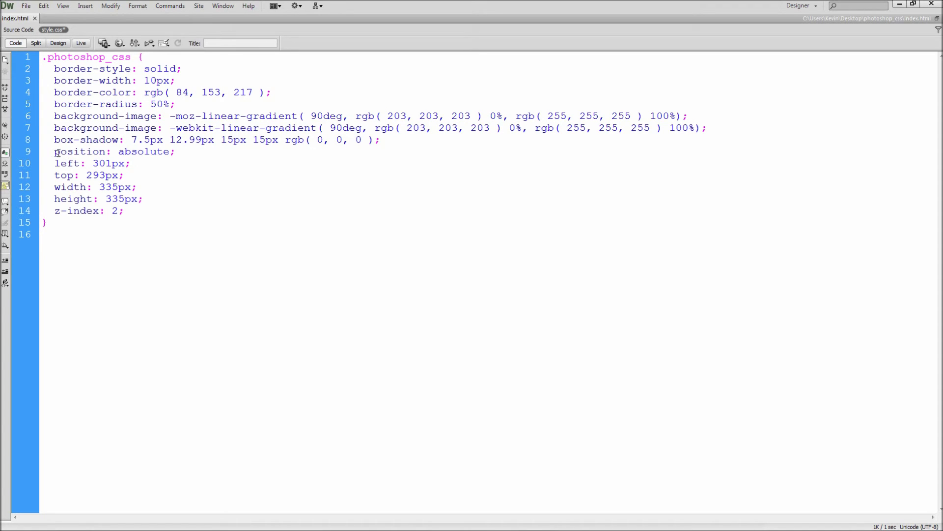
drag(56, 153, 130, 173)
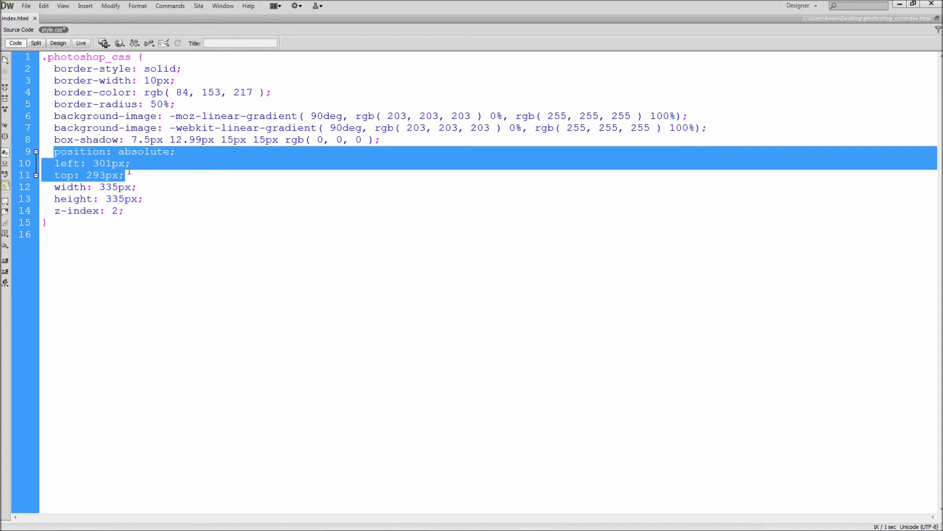
key(BackSpace)
key(BackSpace)
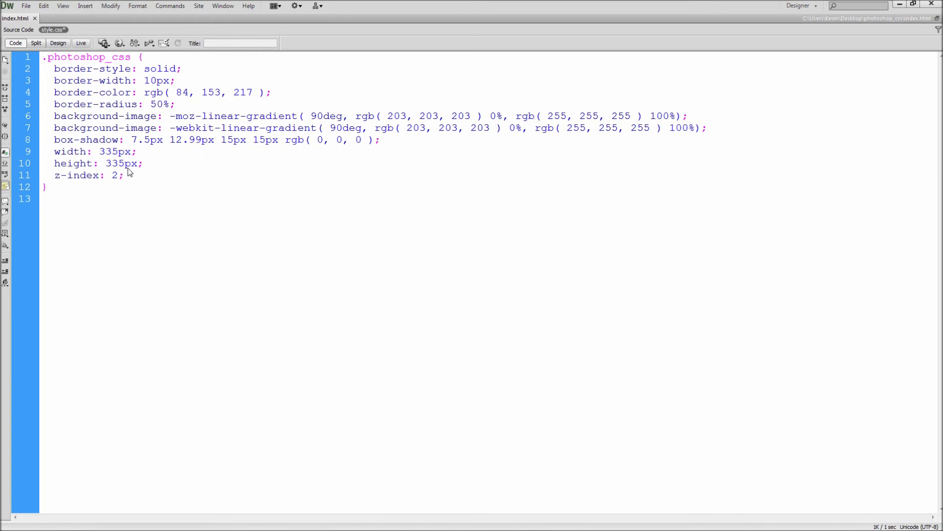
click(119, 43)
Change the box-shadow to 5px 5px 15px rgba( 0, 0, 0, .40 )
double_click(136, 142)
text(5)
drag(157, 142, 240, 143)
text(5)
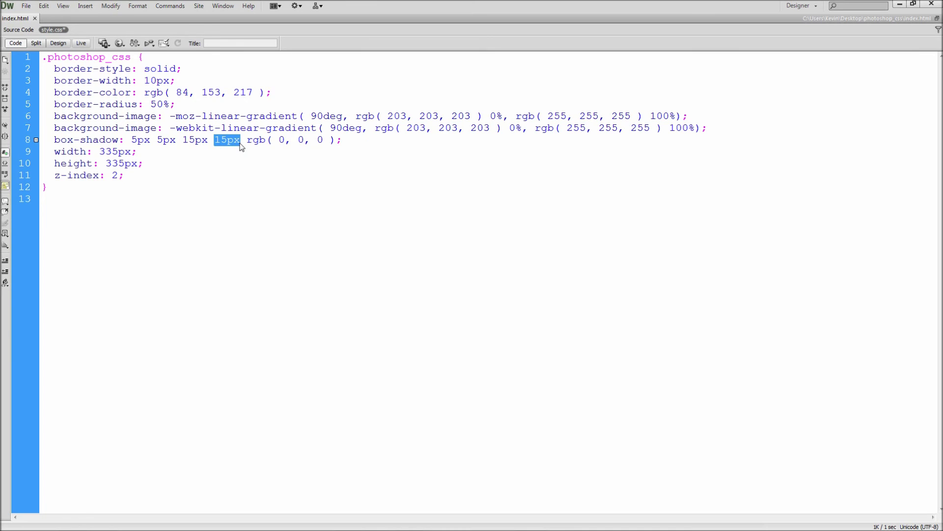
key(BackSpace)
key(BackSpace)
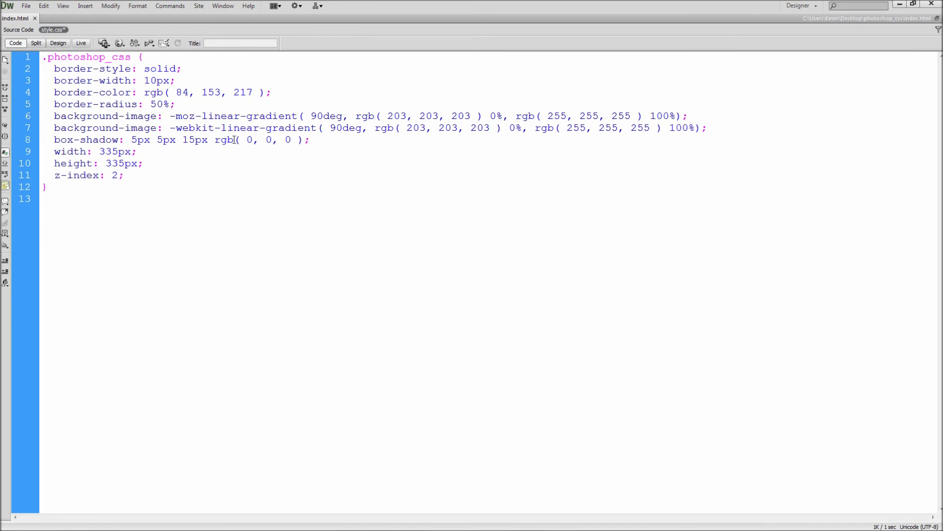
text(a)
key(Escape)
click(298, 139)
text(, .40)
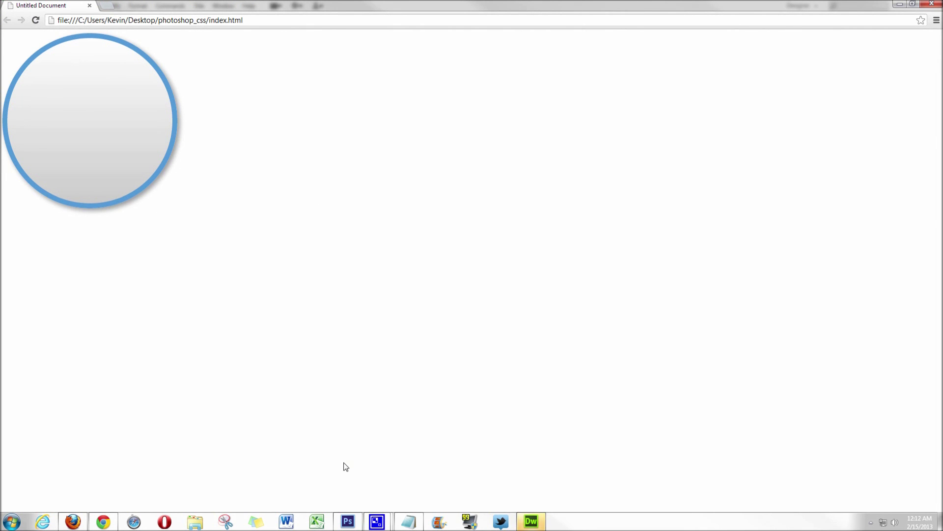
Switch between Photoshop and Chrome to compare the CSS-rendered circle with the original
click(347, 522)
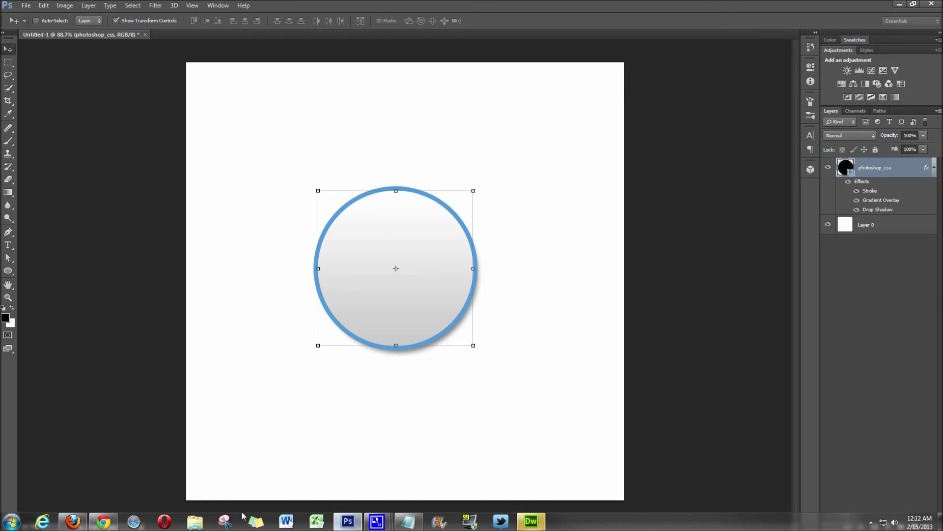
click(104, 522)
click(348, 523)
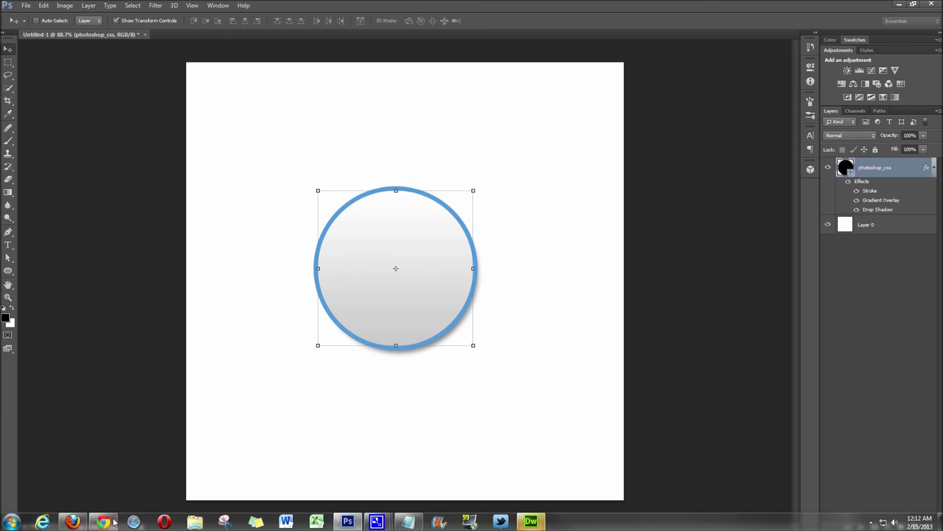
click(109, 522)
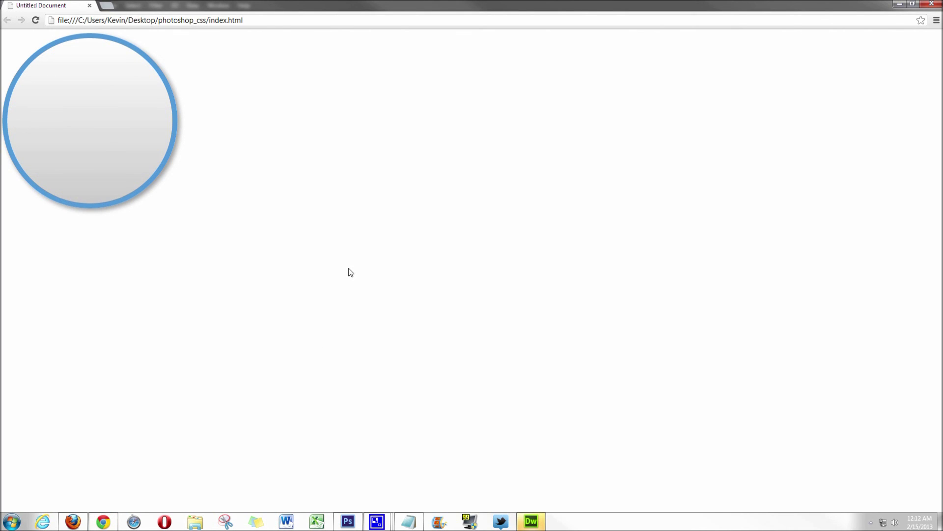